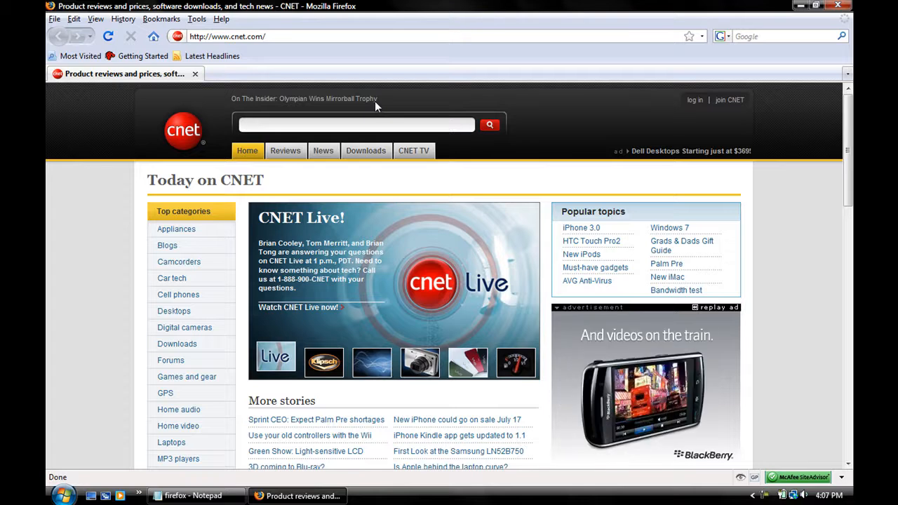
Step: Open the about:config preferences page in place of the CNET home page
click(453, 37)
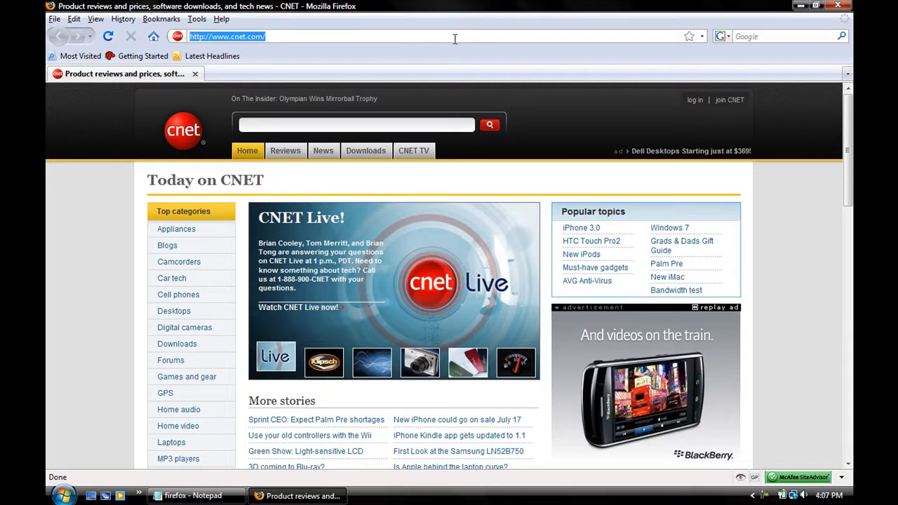
key(BackSpace)
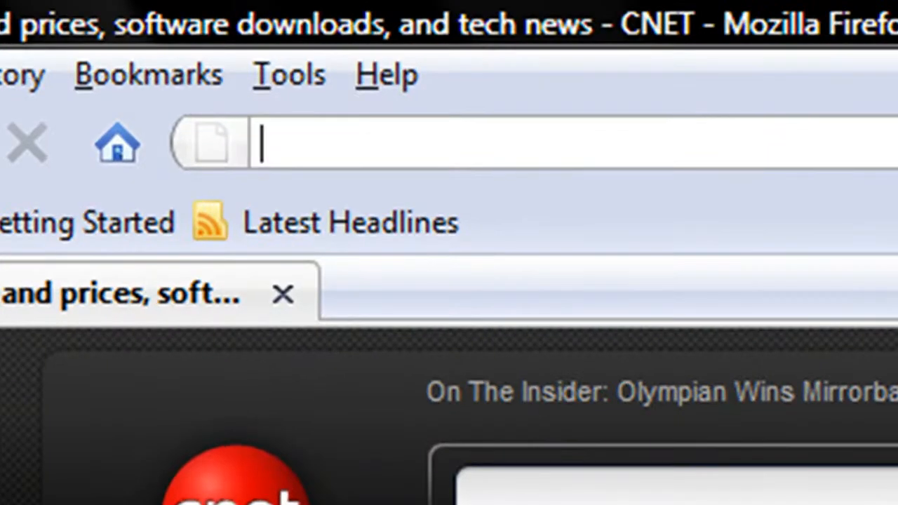
text(a)
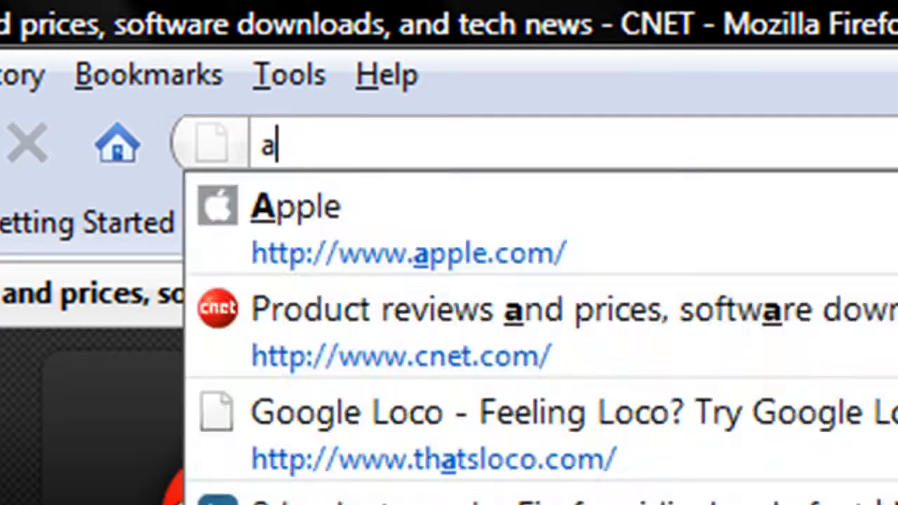
text(bout)
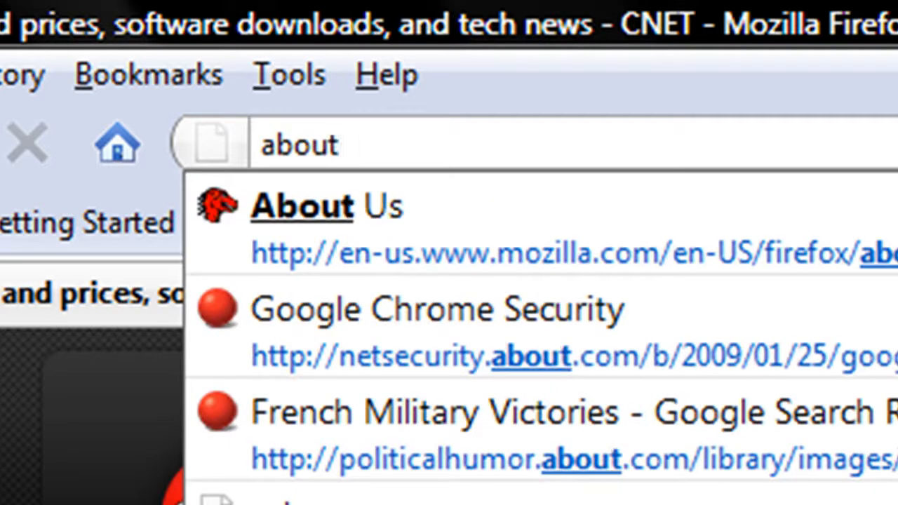
text(:conf)
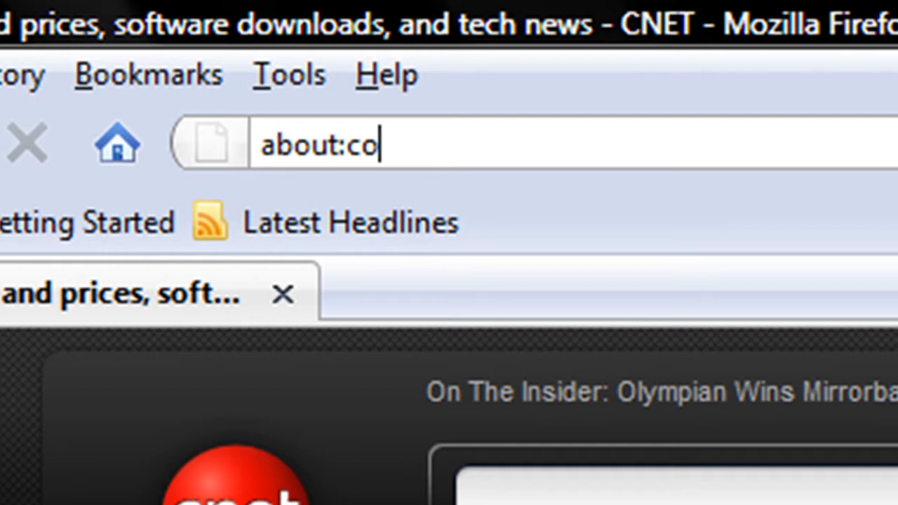
text(ig)
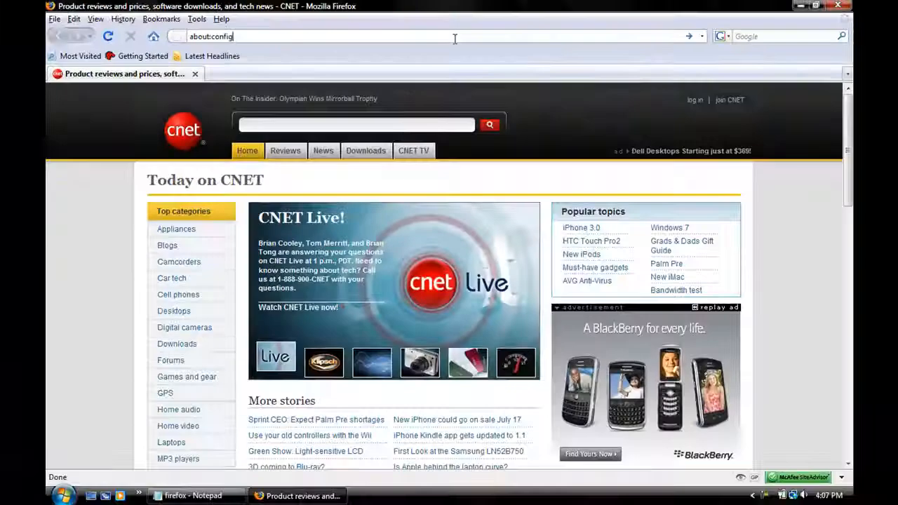
key(Return)
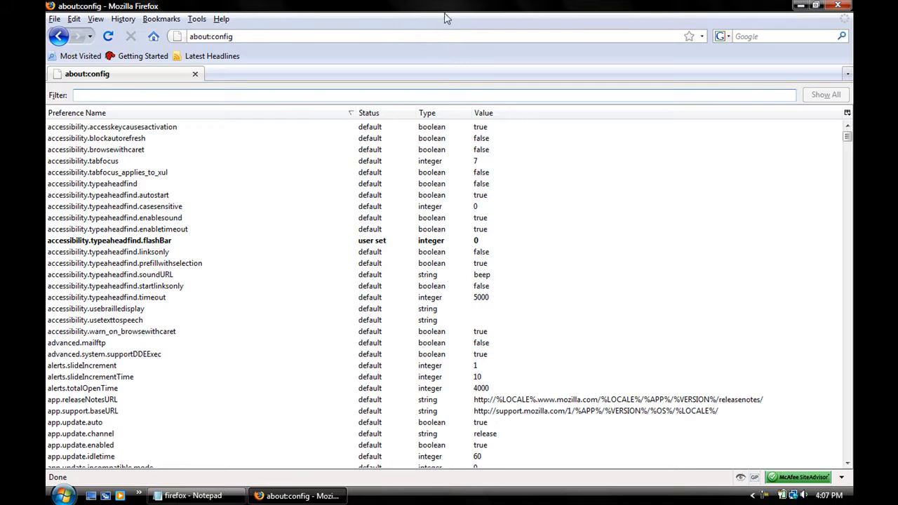
Step: Glance at the desktop, return to Firefox and filter the preference list by network.http
click(802, 5)
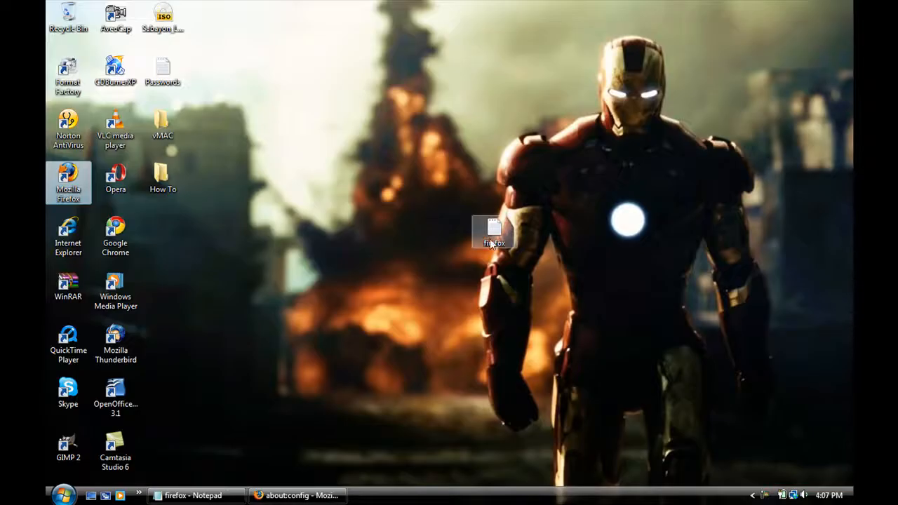
click(295, 495)
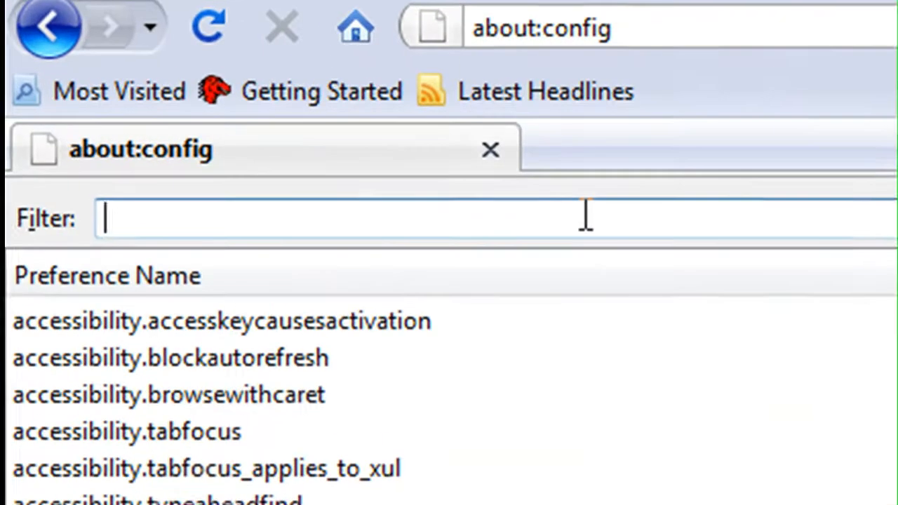
text(network)
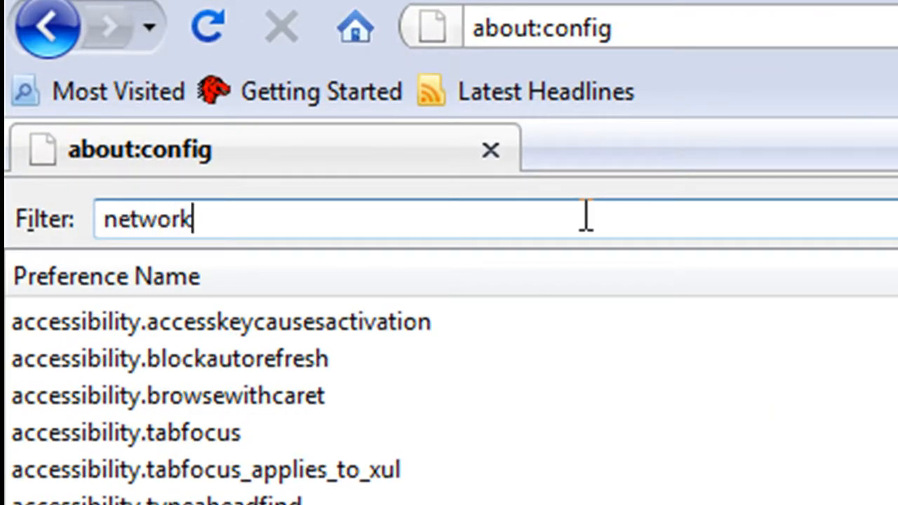
text(.http)
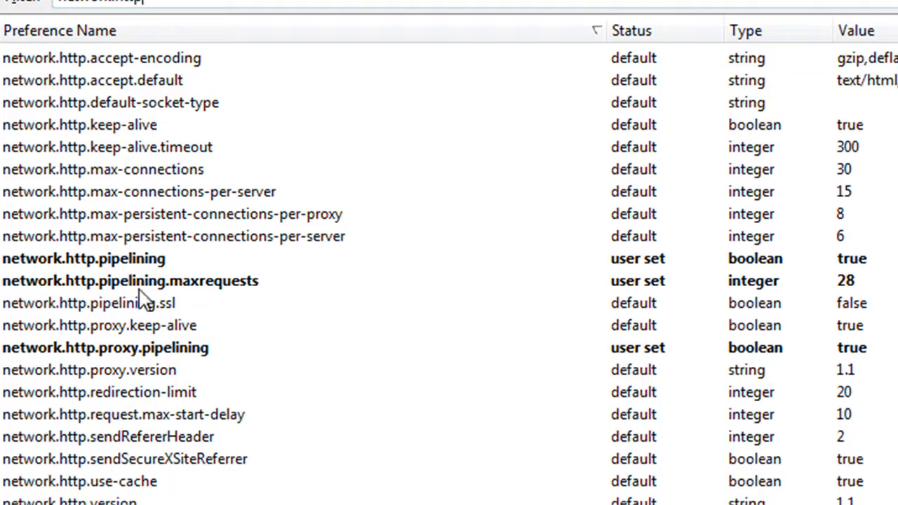
Step: Set the integer preference network.http.pipelining.maxrequests to 28
double_click(166, 285)
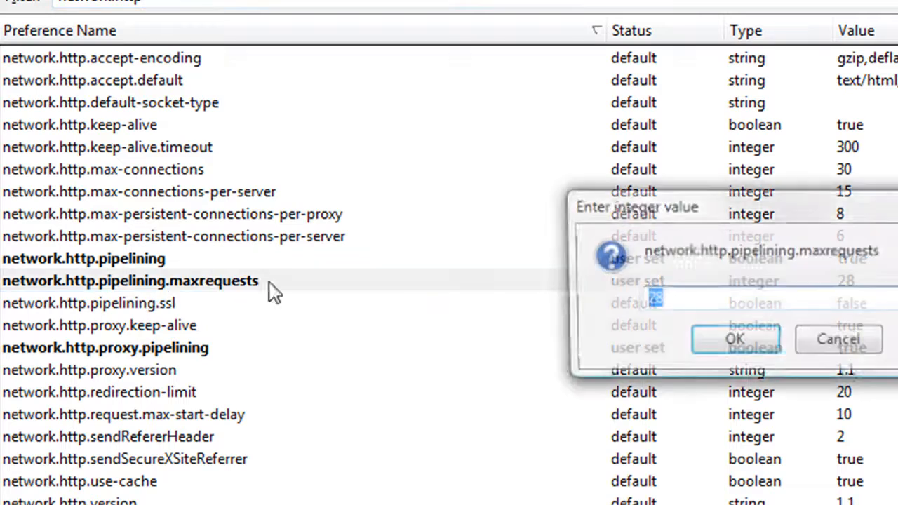
click(729, 303)
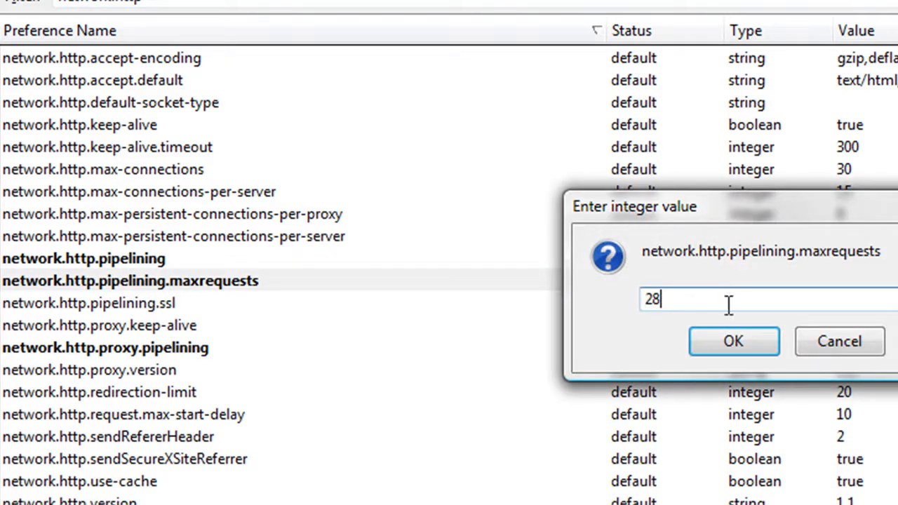
drag(728, 211, 661, 185)
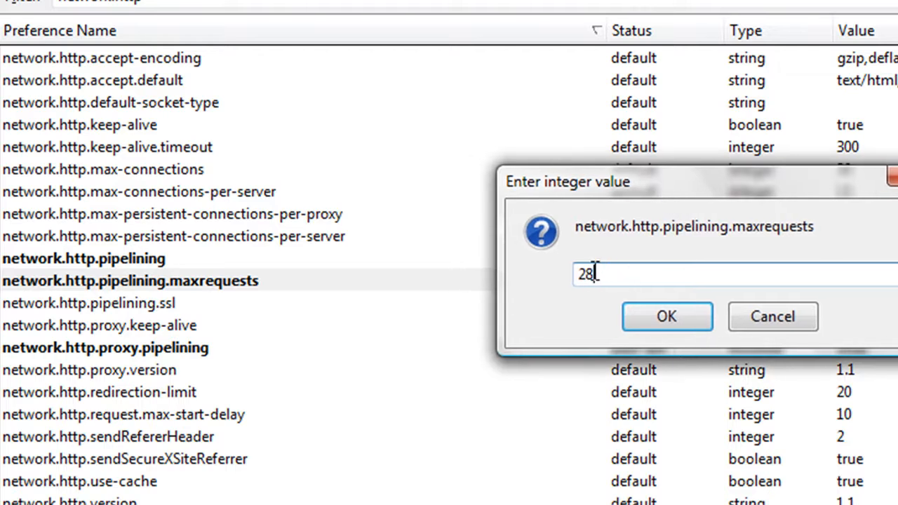
drag(656, 188, 689, 183)
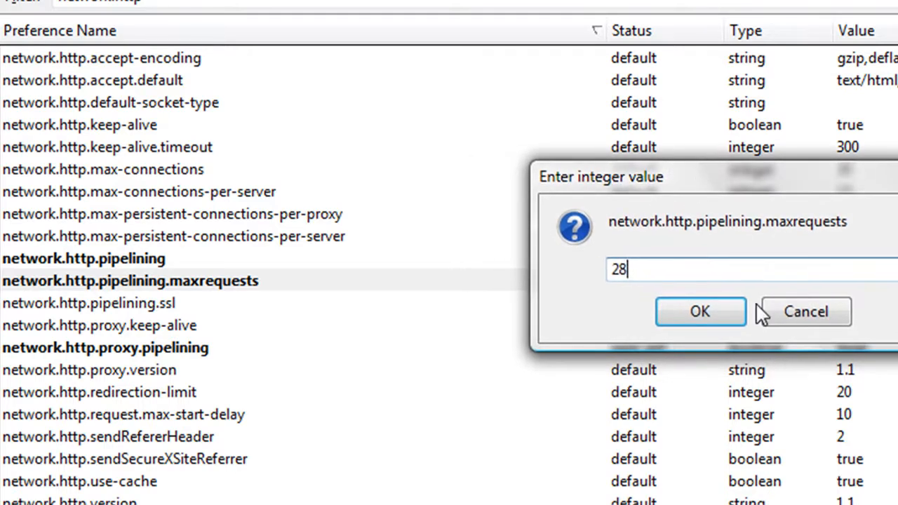
click(713, 322)
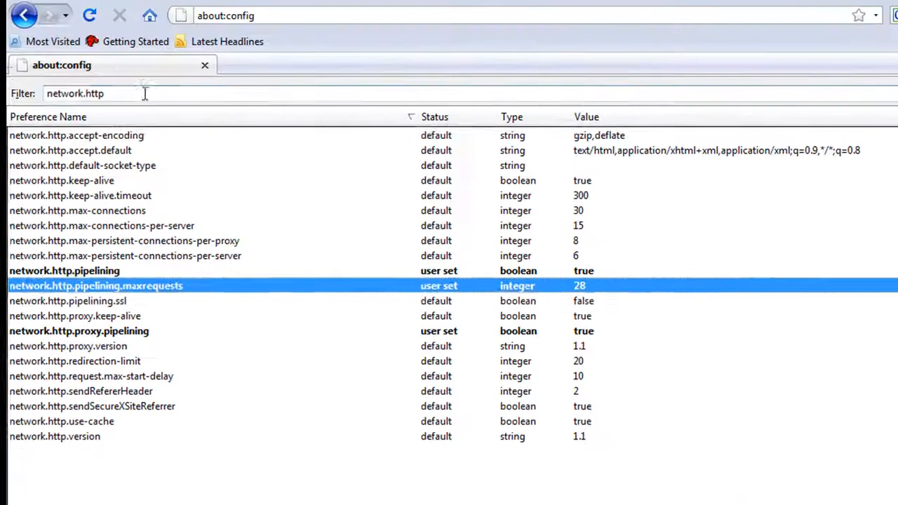
Step: Clear the preference filter and look at the types offered for creating a new preference
key(ctrl+f)
key(BackSpace)
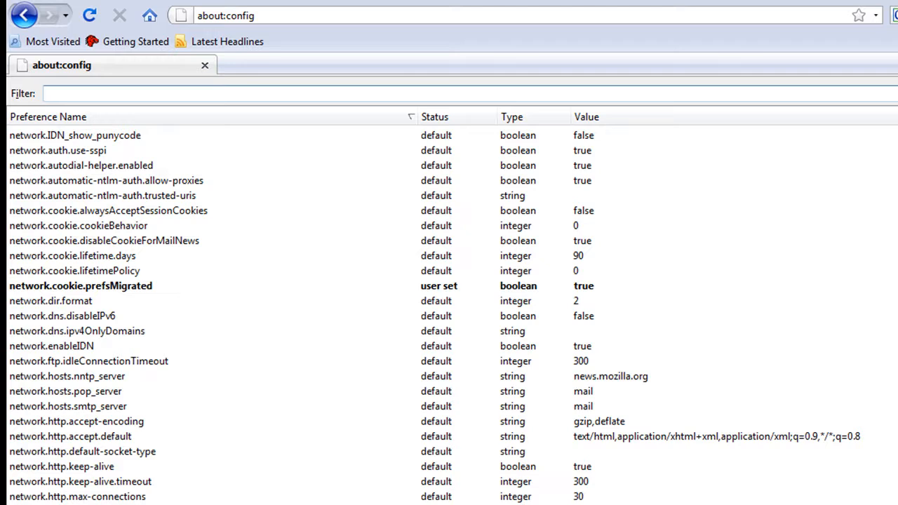
right_click(741, 141)
mouse_move(784, 212)
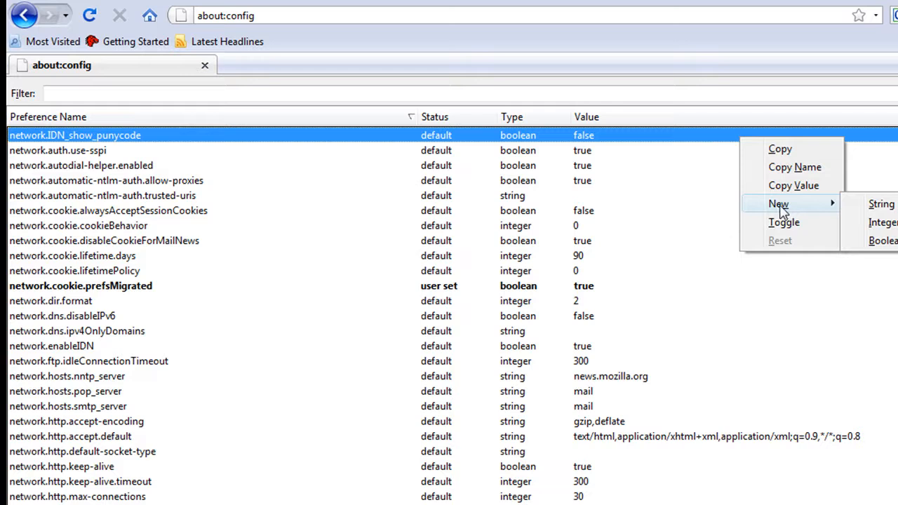
click(769, 57)
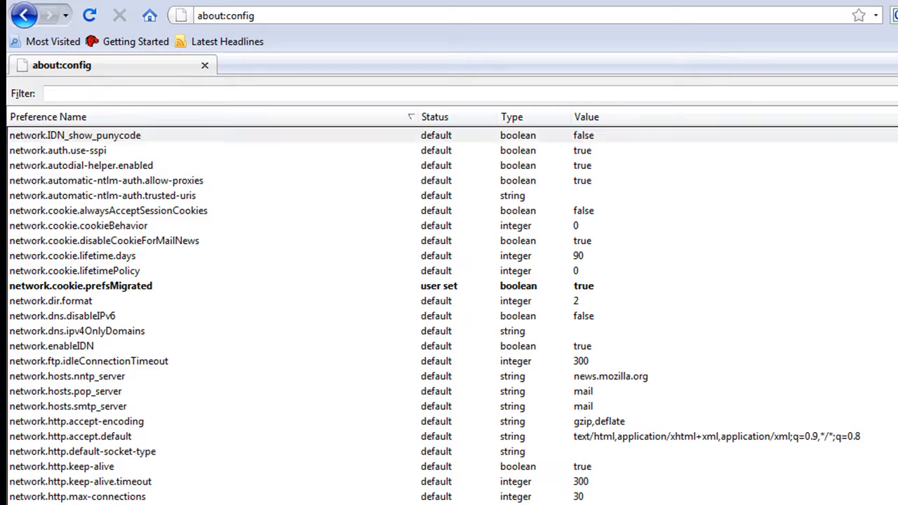
Step: Check the firefox notes in Notepad, then return to Firefox and filter the preference list by content
click(272, 503)
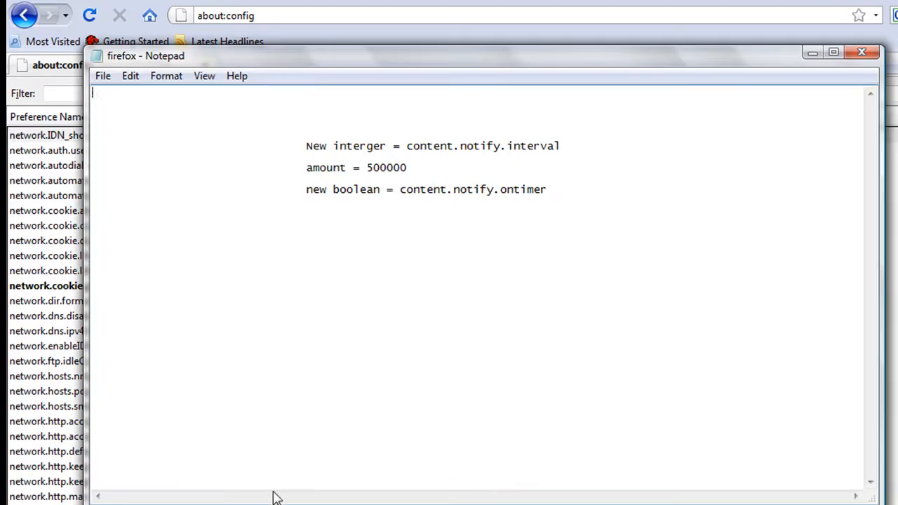
click(811, 53)
click(533, 91)
text(content)
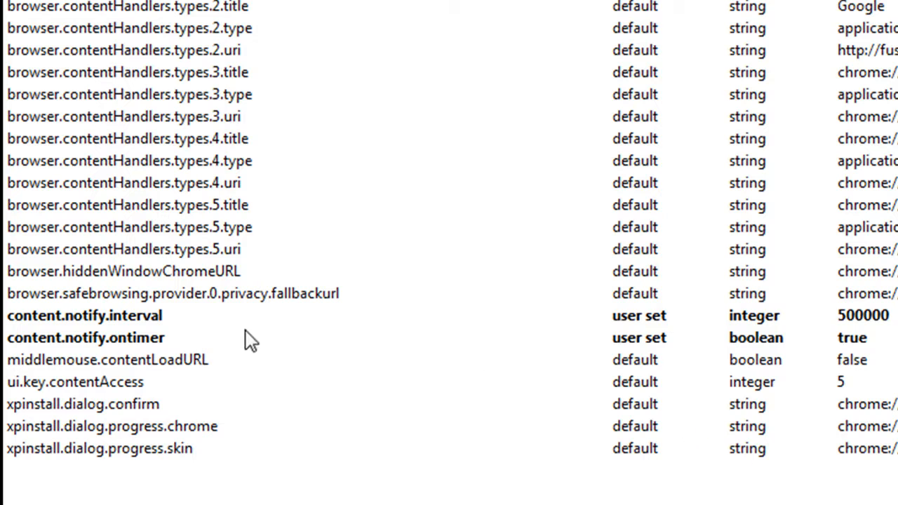
Step: Look at the new-preference option, then highlight content.notify.interval and its amount 500000 in the Notepad notes
right_click(709, 485)
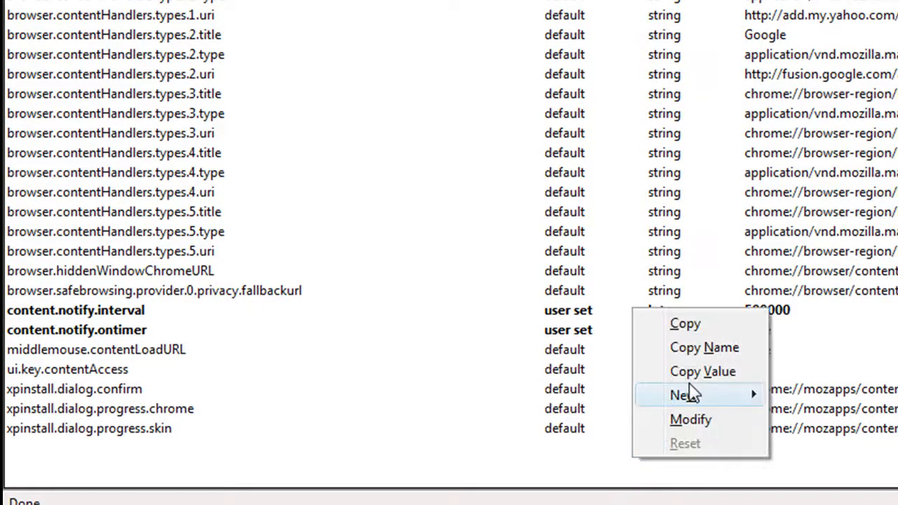
mouse_move(691, 395)
click(463, 491)
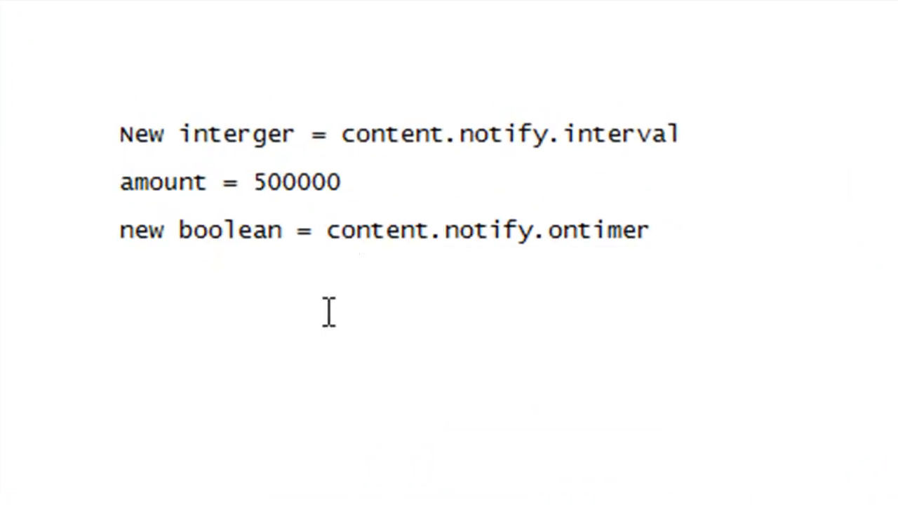
drag(341, 133, 705, 128)
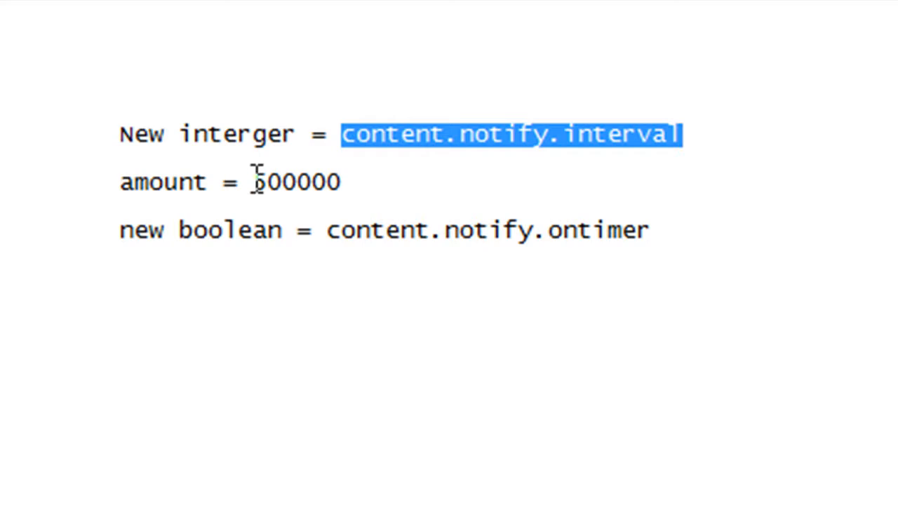
drag(255, 183, 342, 184)
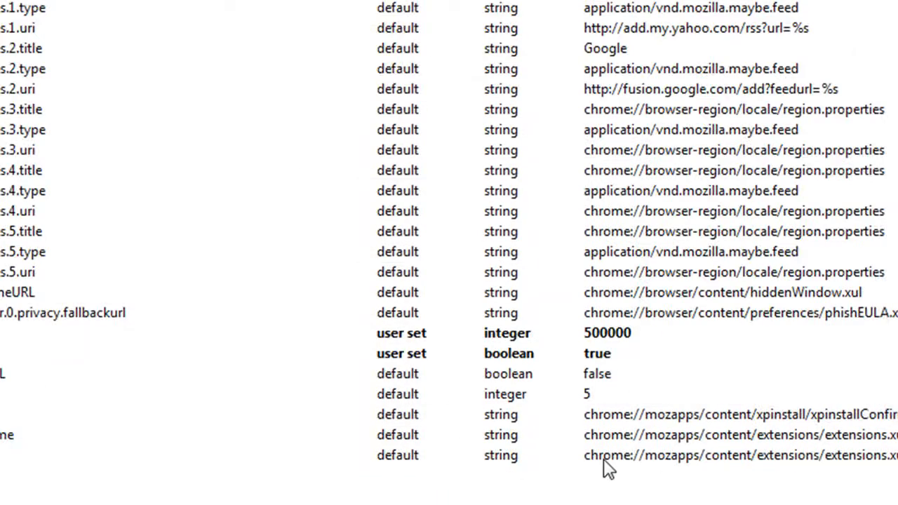
Step: Look at the option for a new Boolean preference in Firefox, then highlight content.notify.ontimer in the Notepad notes
right_click(471, 475)
mouse_move(566, 420)
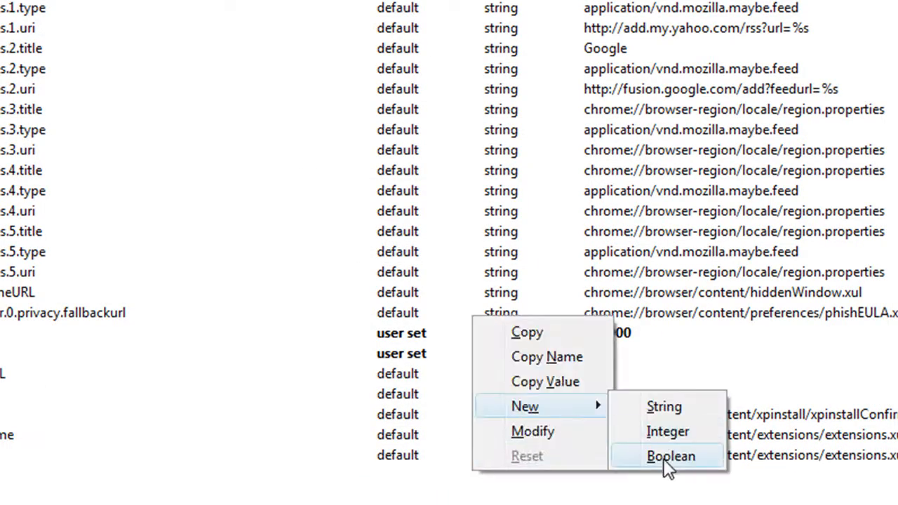
click(278, 497)
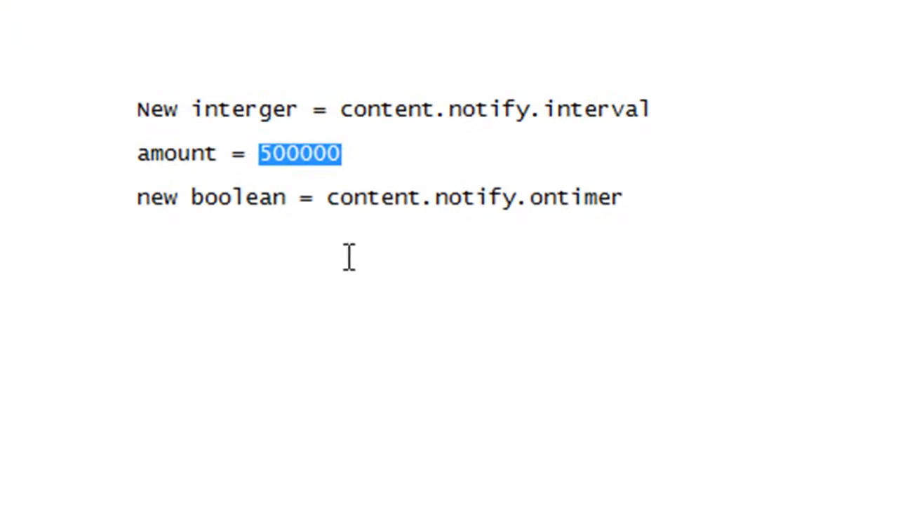
drag(327, 197, 634, 192)
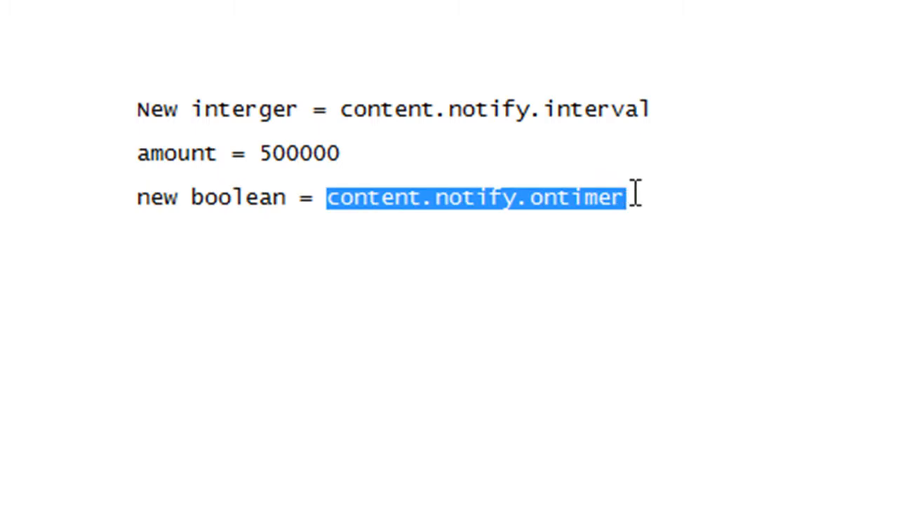
click(585, 197)
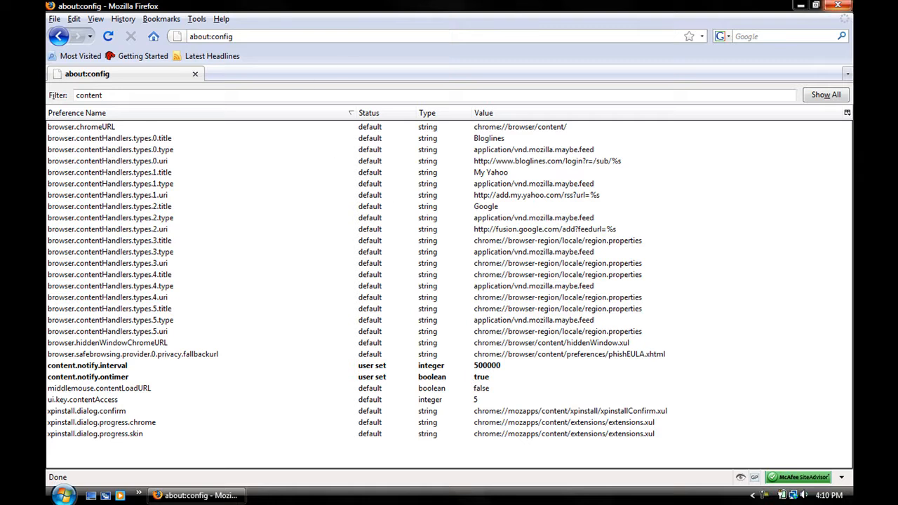
Step: Restart Firefox to test how the CNET home page loads and scrolls, and close the browser
click(846, 5)
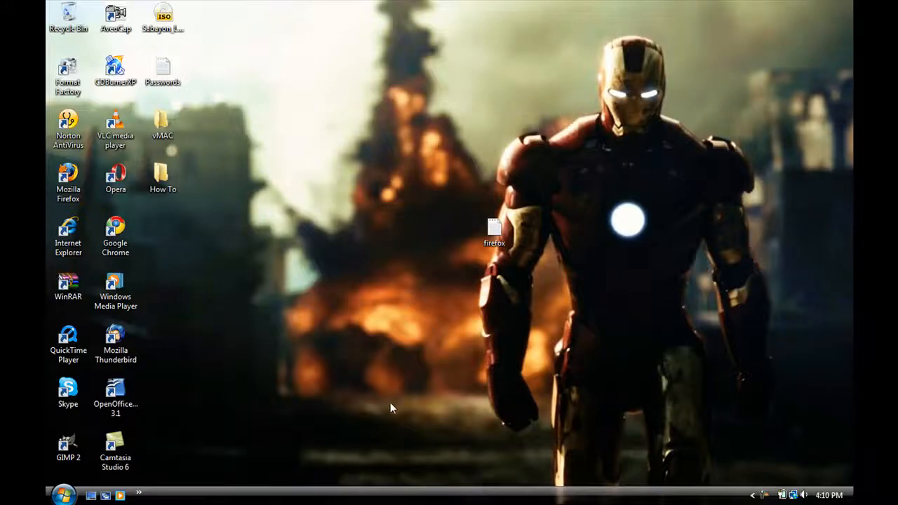
double_click(66, 179)
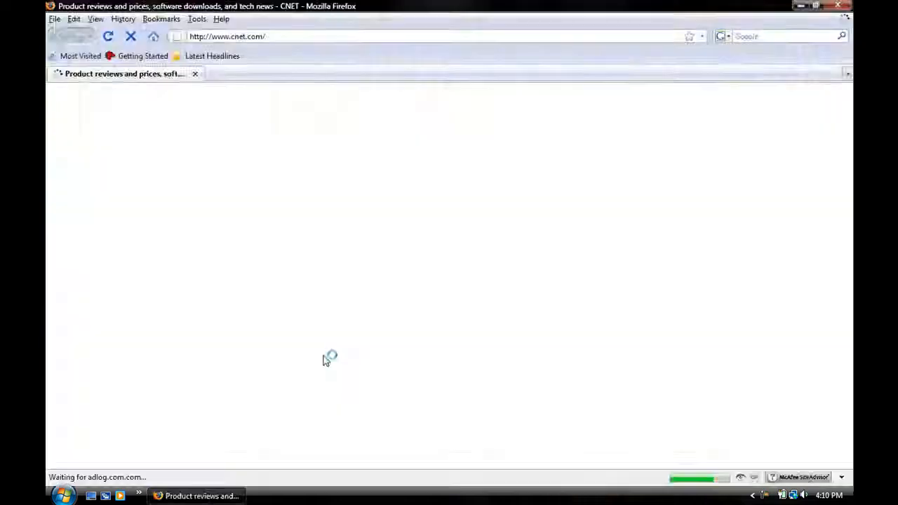
scroll(94, 208, down, 5)
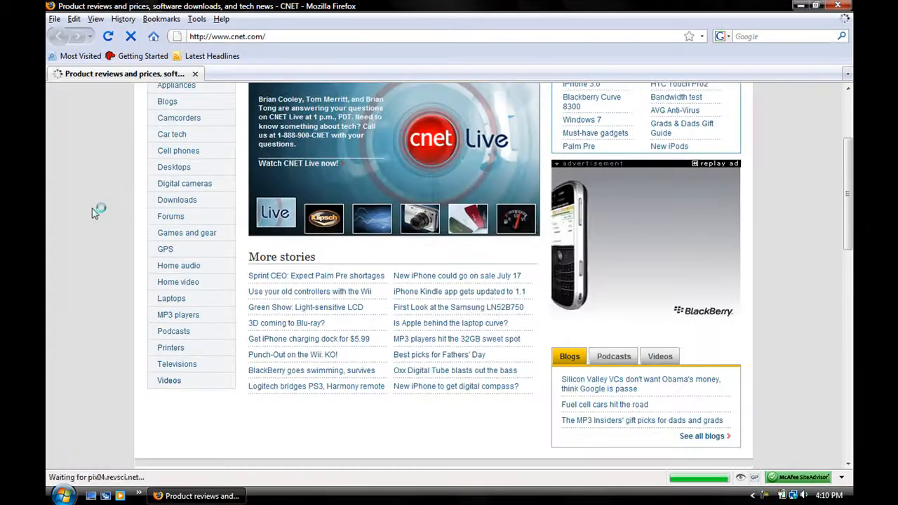
scroll(94, 215, up, 4)
scroll(94, 215, down, 3)
scroll(96, 215, up, 2)
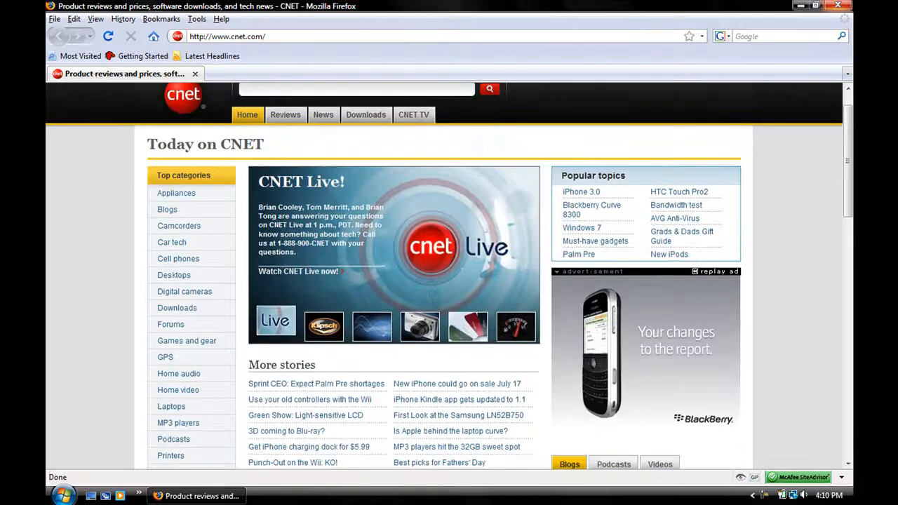
click(847, 5)
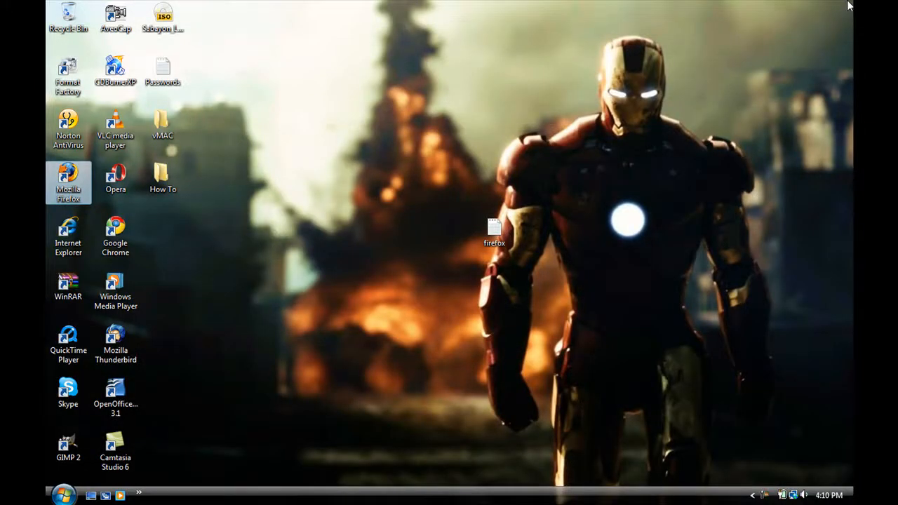